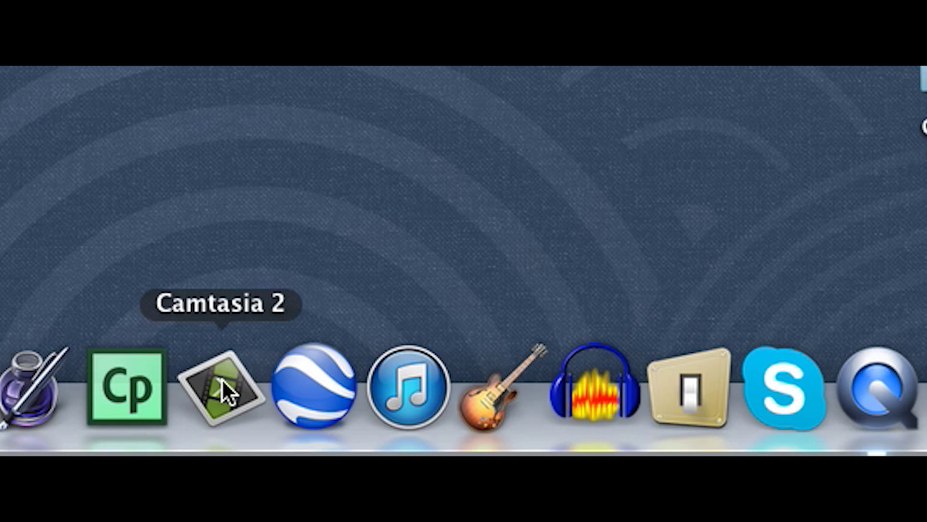
# - Launch Camtasia 2 with a new Untitled project, then launch Skype
pyautogui.click(222, 378)
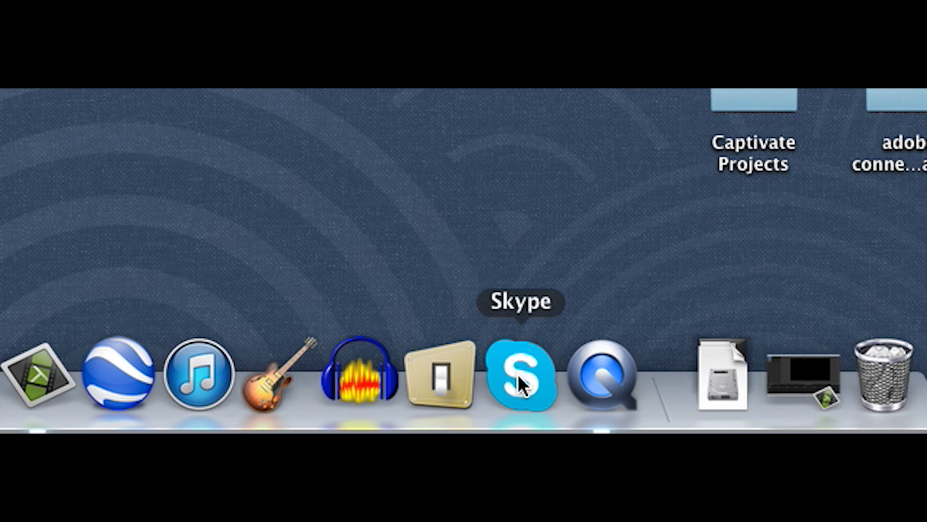
pyautogui.click(791, 504)
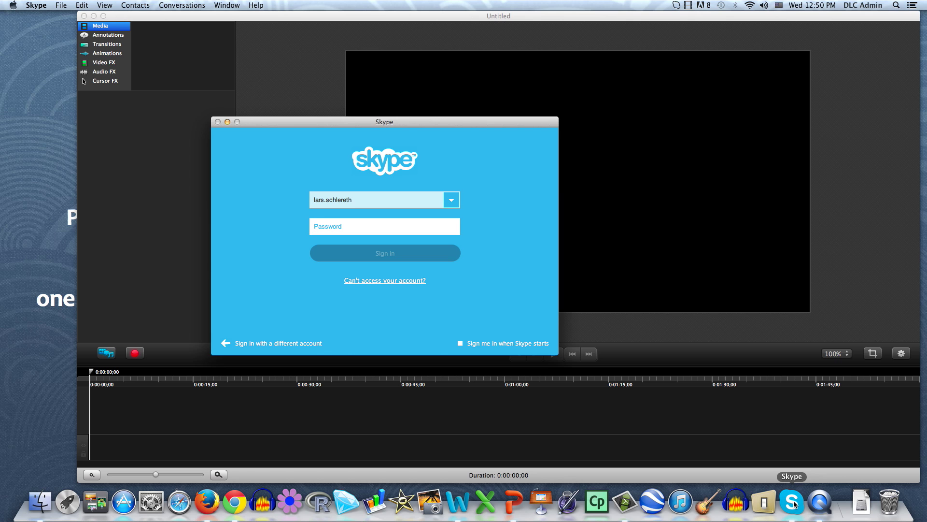
# - Enter the account password and sign in to Skype
pyautogui.write('•••')
pyautogui.press('Return')
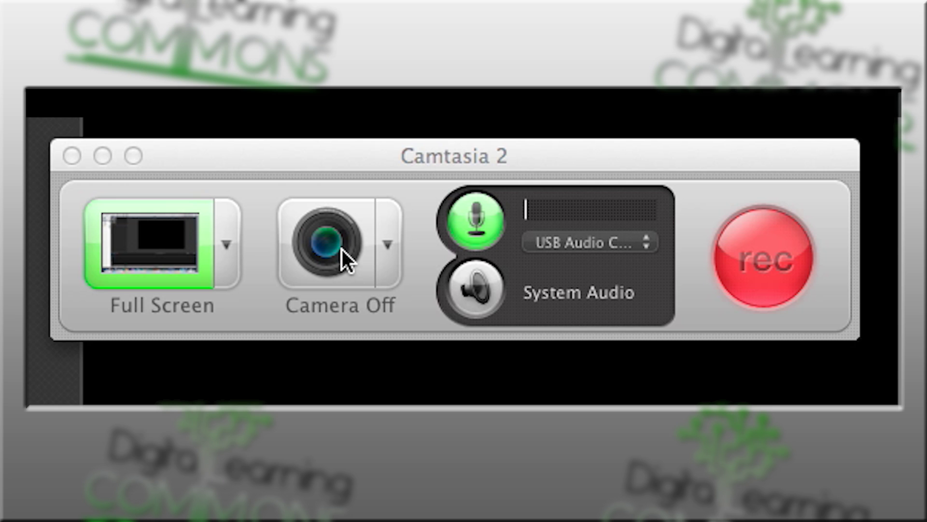
# - Choose USB Audio CODEC as the recorder's microphone input for the full-screen recording
pyautogui.click(596, 241)
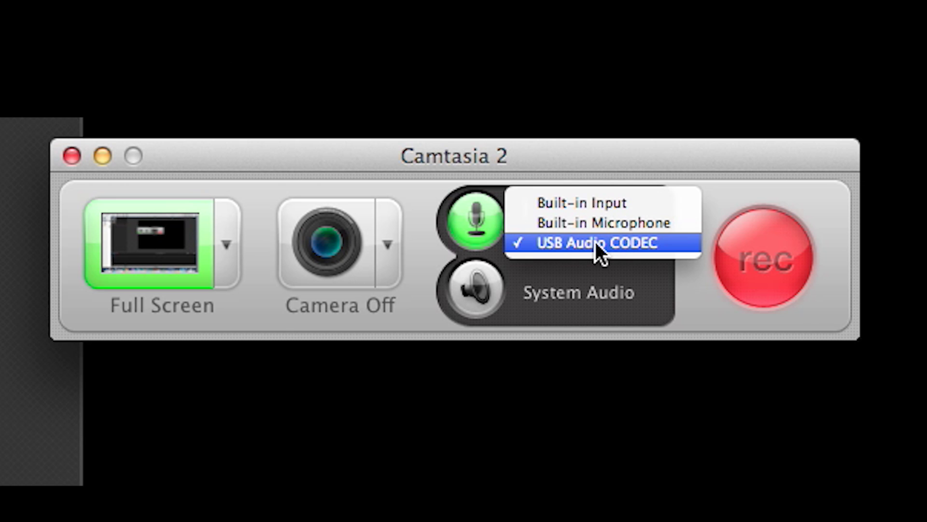
pyautogui.click(595, 241)
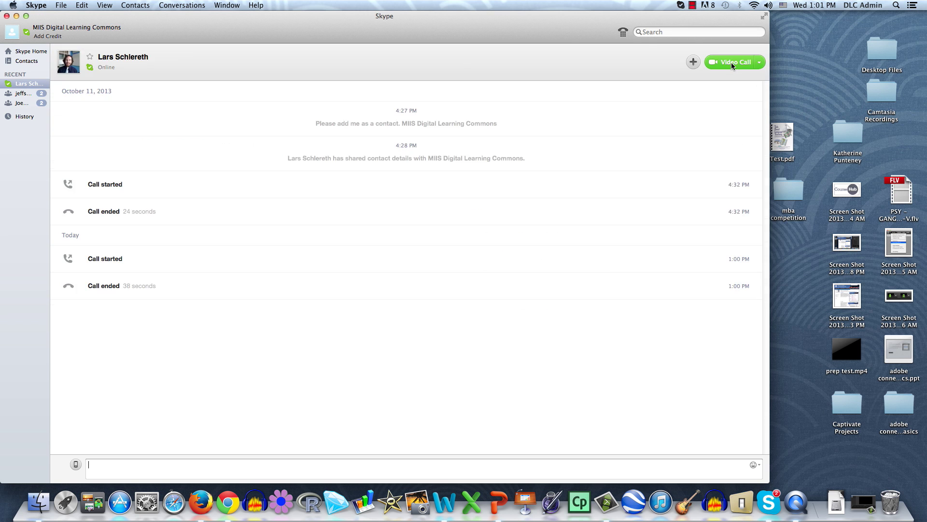
# - Video-call the contact, then stop the Camtasia recording from the menu-bar controls
pyautogui.click(731, 62)
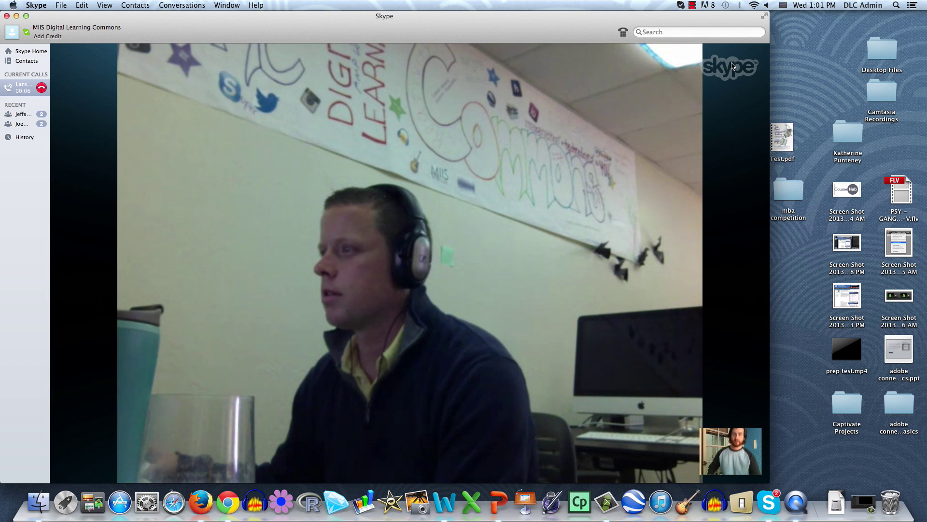
pyautogui.moveTo(629, 93)
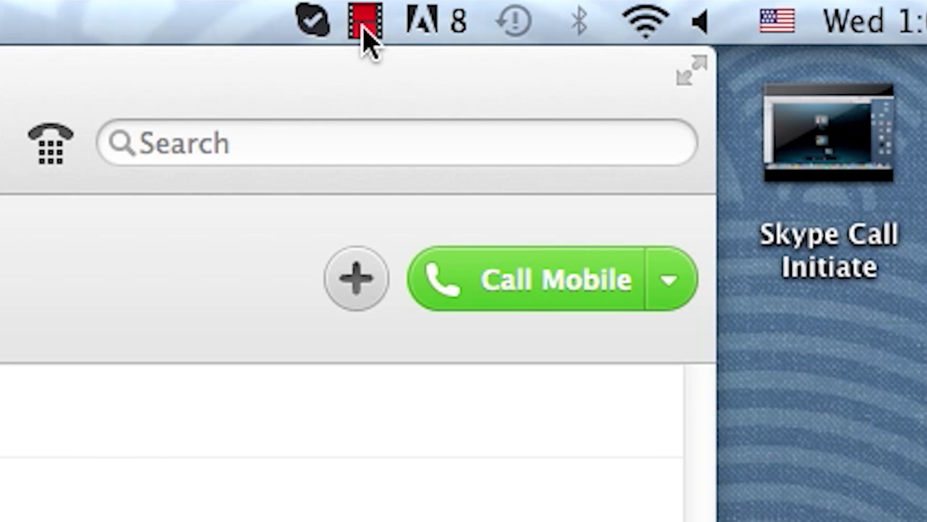
pyautogui.click(364, 24)
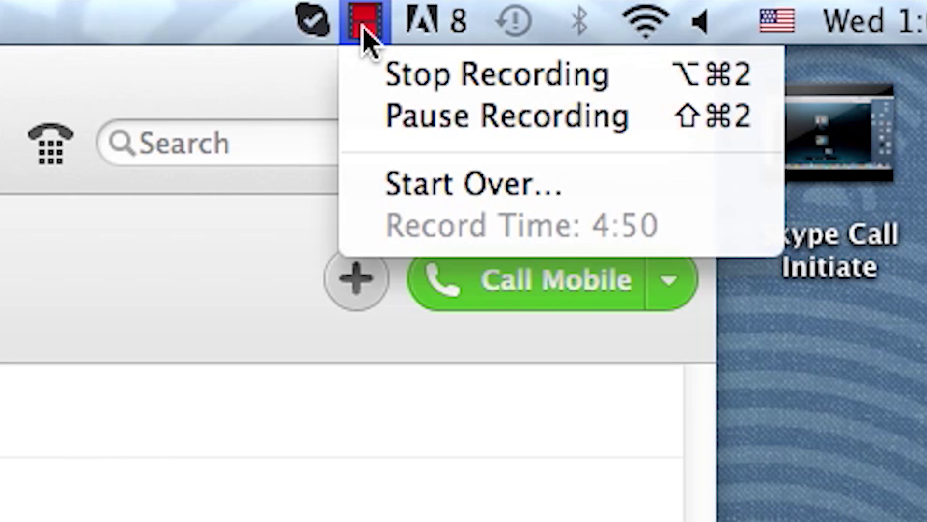
pyautogui.click(470, 77)
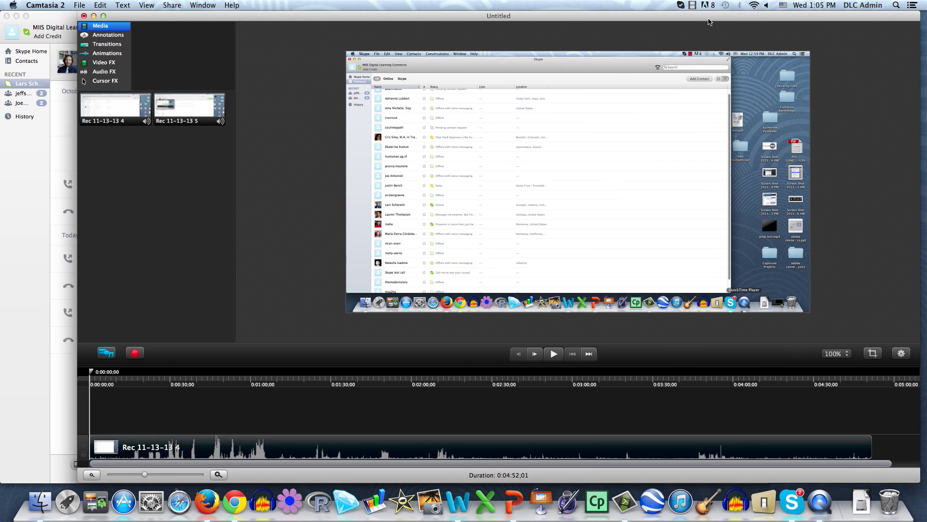
# - Split the recorded call clip on the timeline into separate video and audio tracks
pyautogui.click(208, 110)
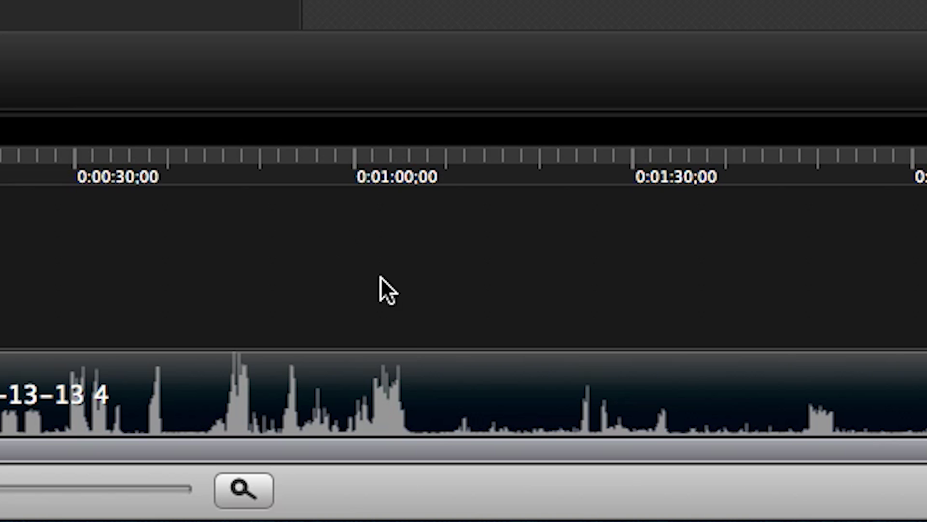
pyautogui.rightClick(458, 394)
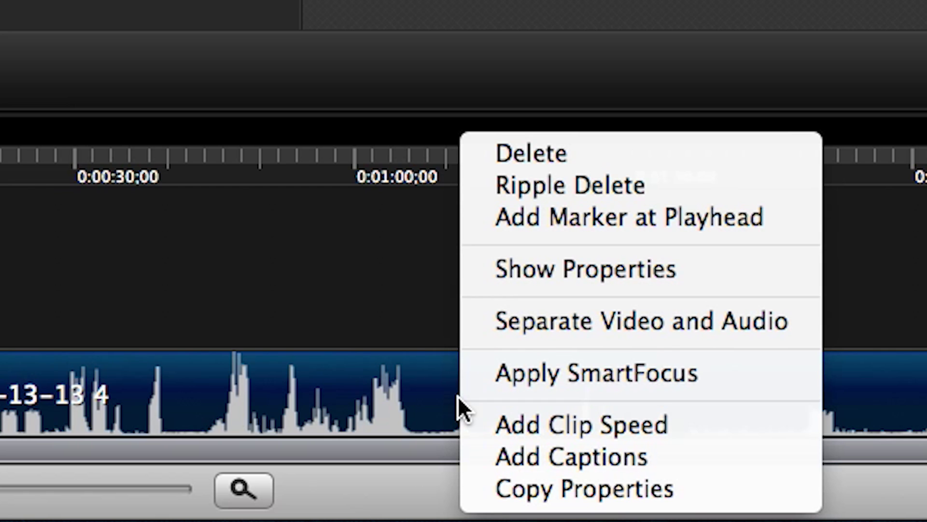
pyautogui.click(574, 322)
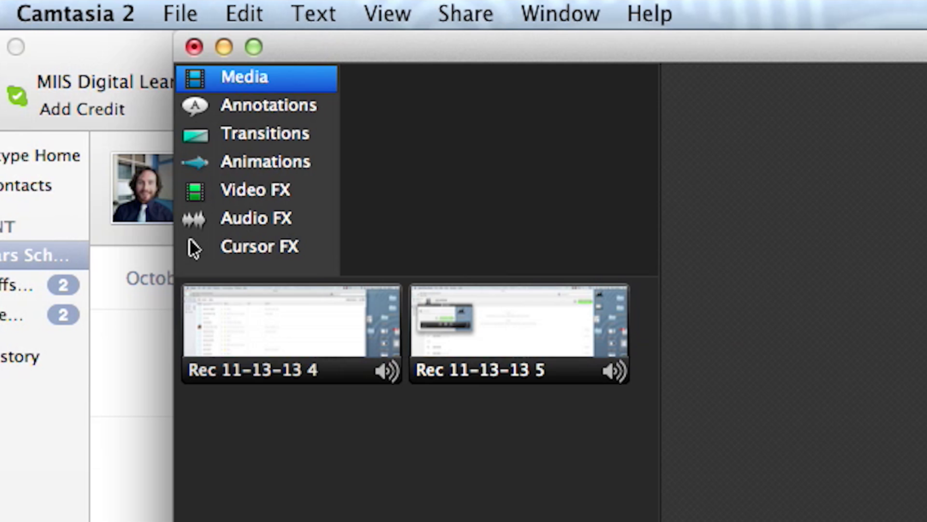
# - Export the project through Share > Export as 'Test examples' to the Desktop
pyautogui.click(468, 14)
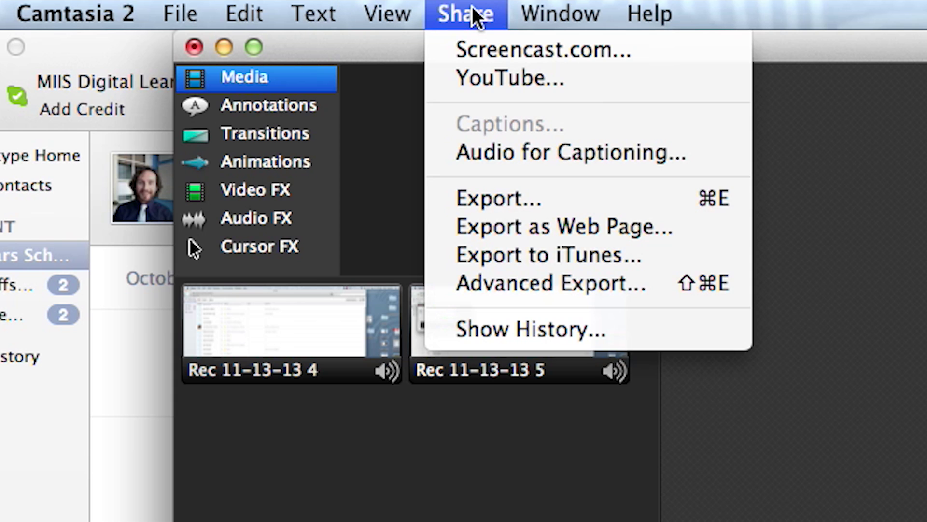
pyautogui.click(525, 197)
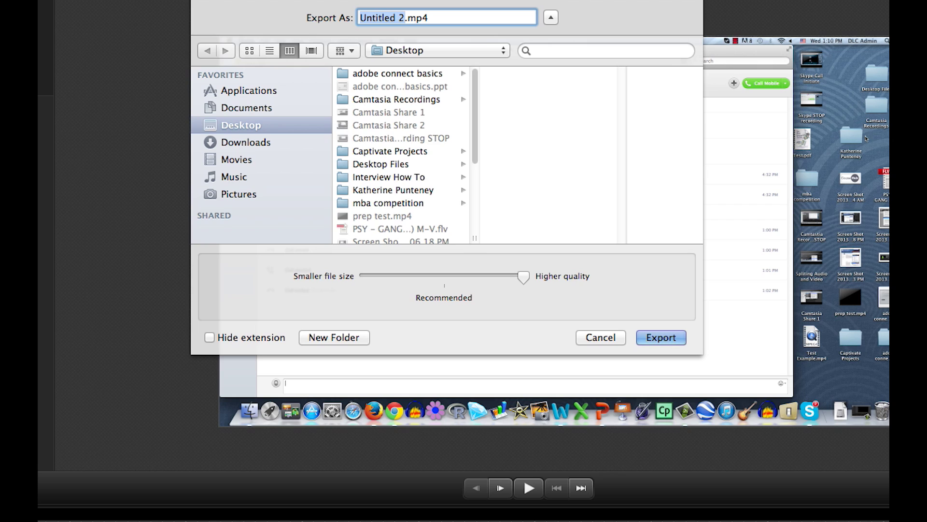
pyautogui.write('Test e')
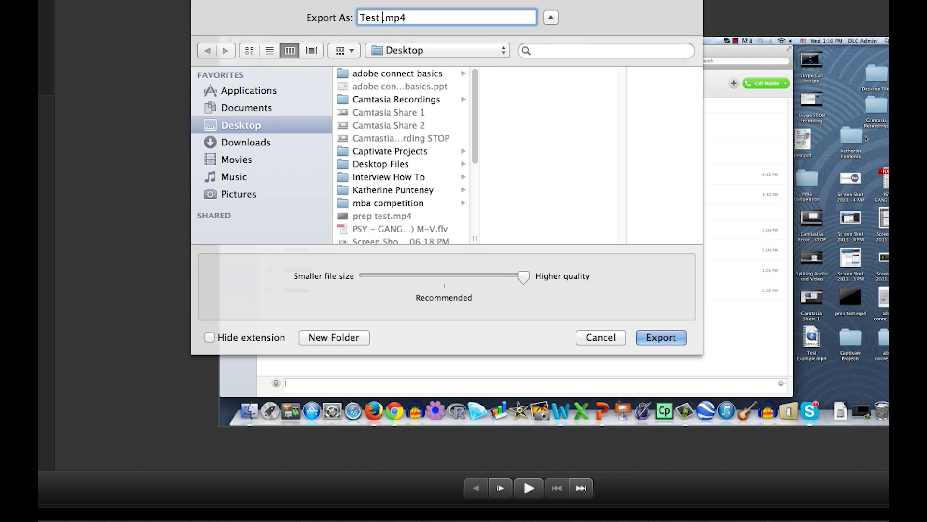
pyautogui.write('xamples')
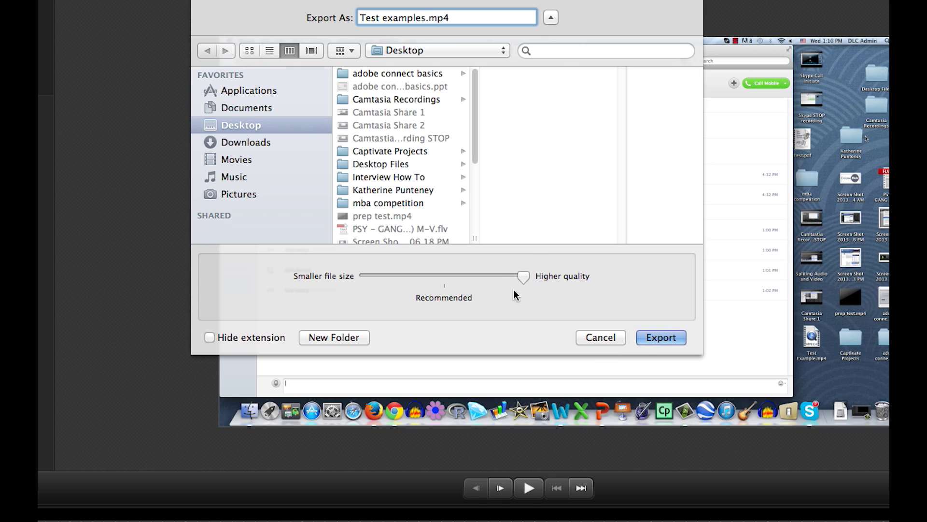
pyautogui.click(669, 339)
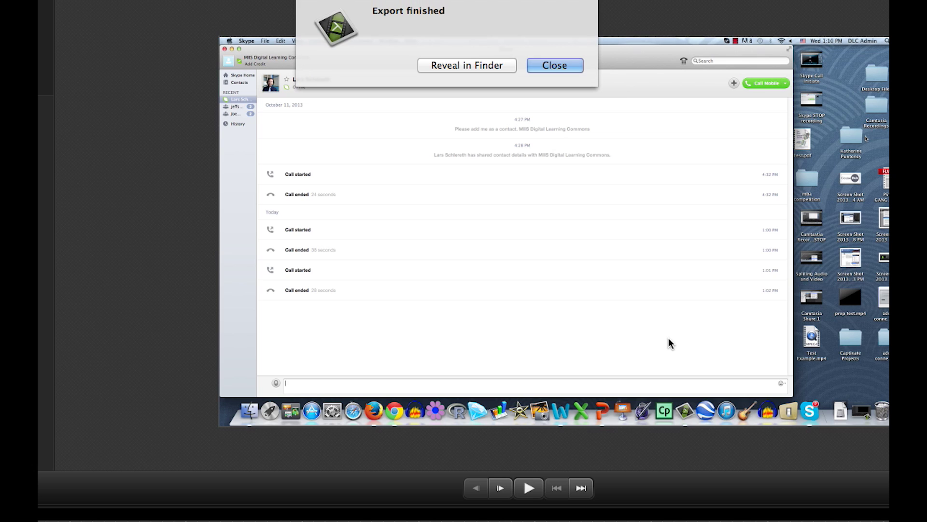
# - Show the exported file in Finder and move the window toward the screen centre
pyautogui.click(481, 65)
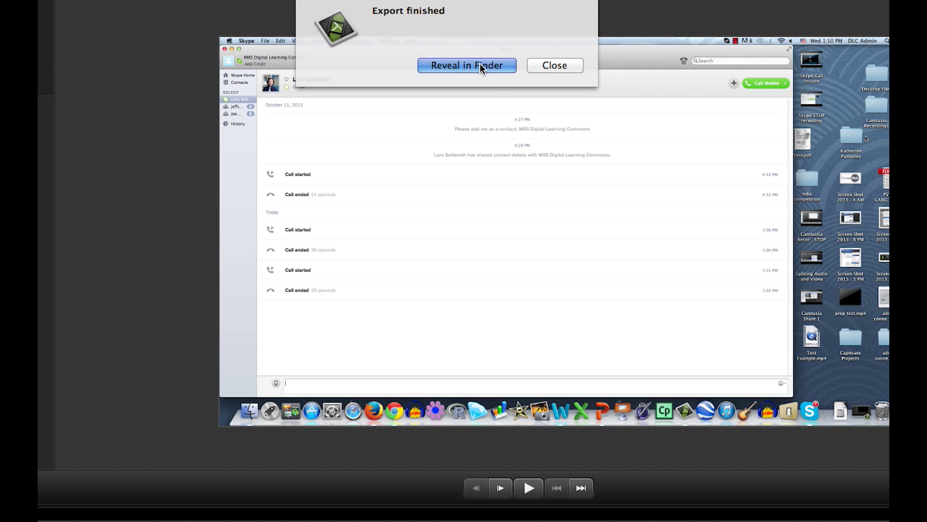
pyautogui.click(225, 55)
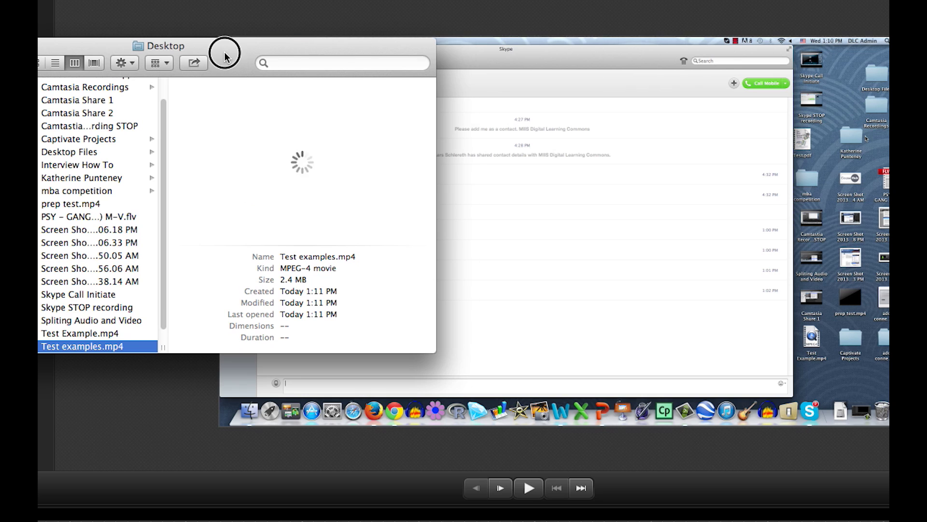
pyautogui.moveTo(225, 54); pyautogui.dragTo(523, 61)
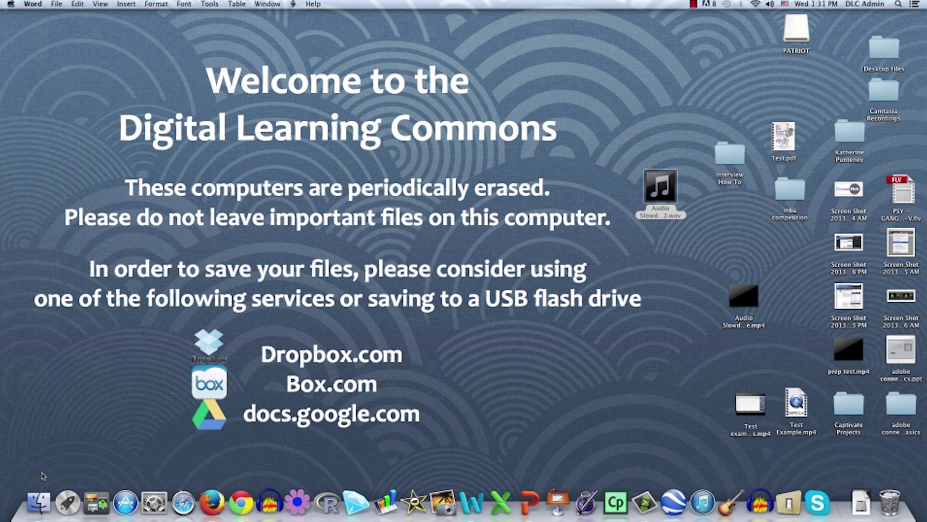
# - Copy Audio Slowdown Example 2.wav onto the PATRIOT drive, then eject the drive
pyautogui.click(38, 503)
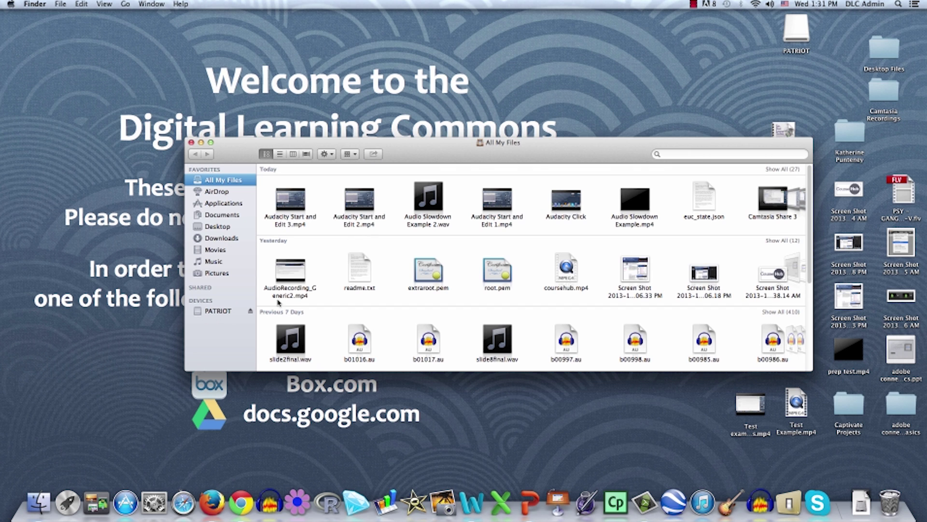
pyautogui.click(211, 312)
pyautogui.moveTo(476, 137); pyautogui.dragTo(367, 54)
pyautogui.moveTo(666, 195); pyautogui.dragTo(428, 189)
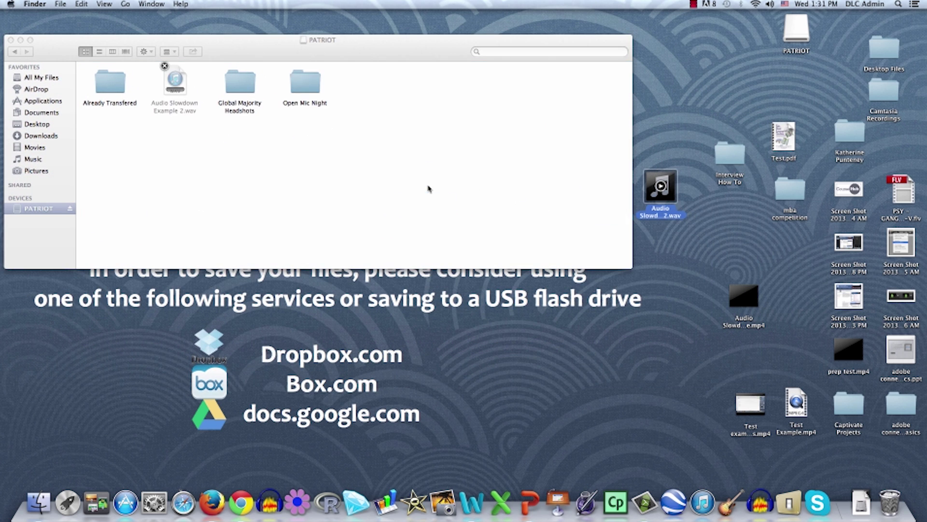
pyautogui.click(184, 158)
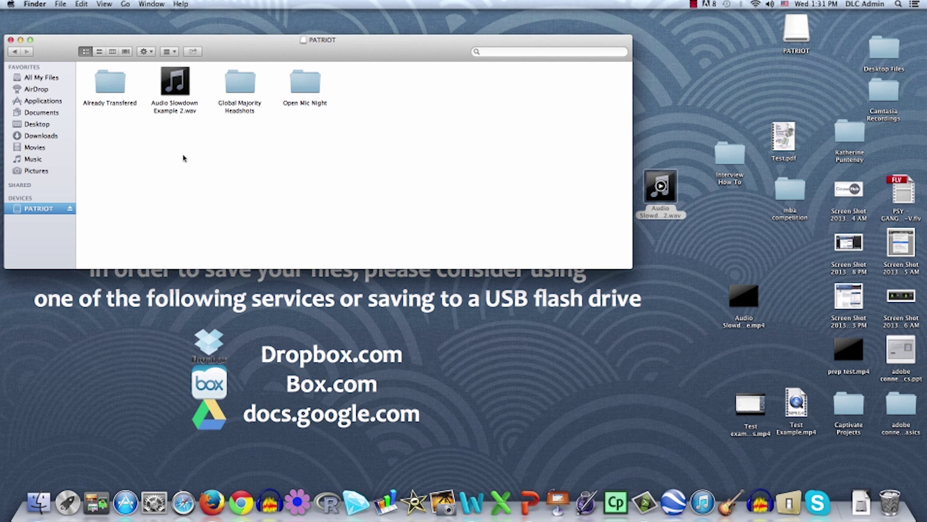
pyautogui.click(70, 209)
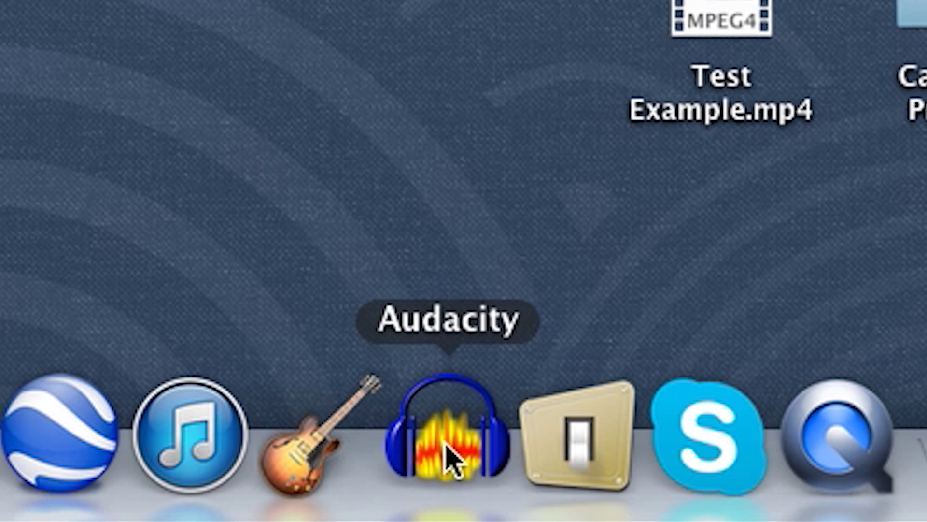
# - Launch Audacity and import Audio Slowdown Example.mp4 via File > Import > Audio, dismissing the FFmpeg warning
pyautogui.click(452, 458)
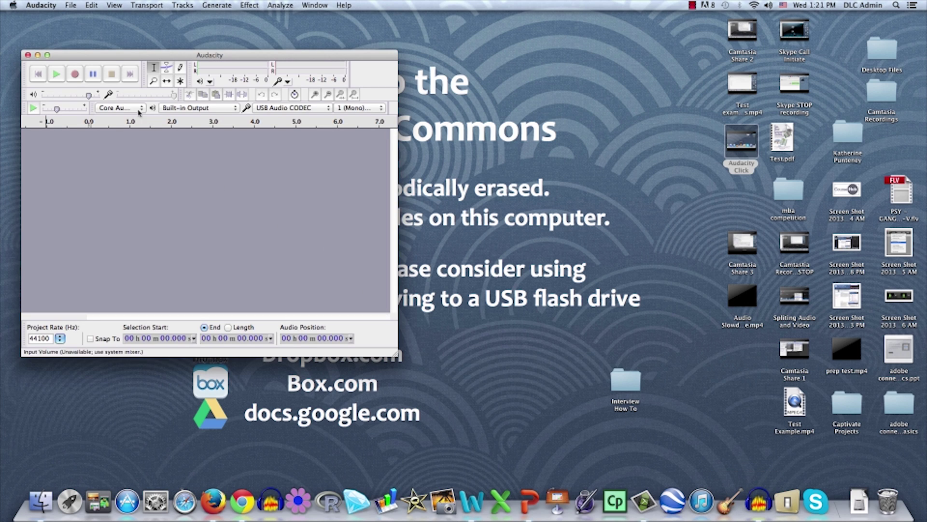
pyautogui.click(72, 6)
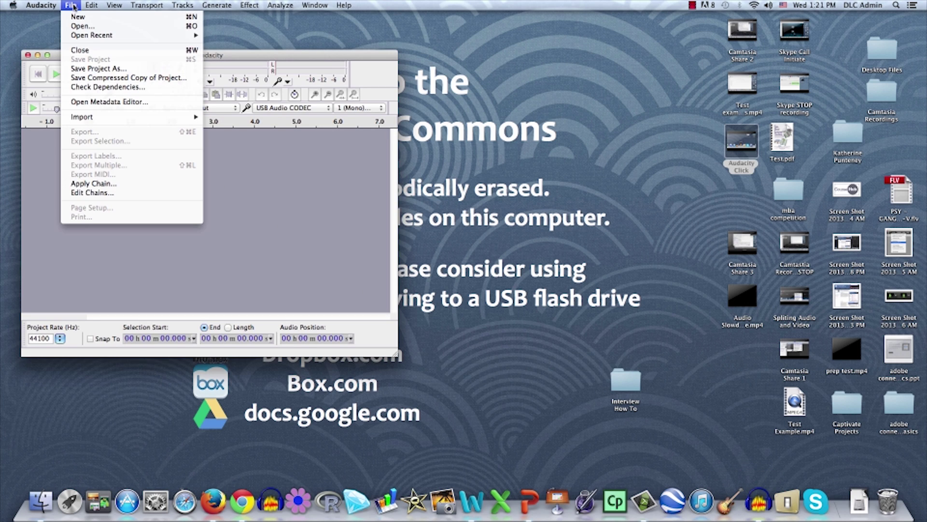
pyautogui.moveTo(172, 116)
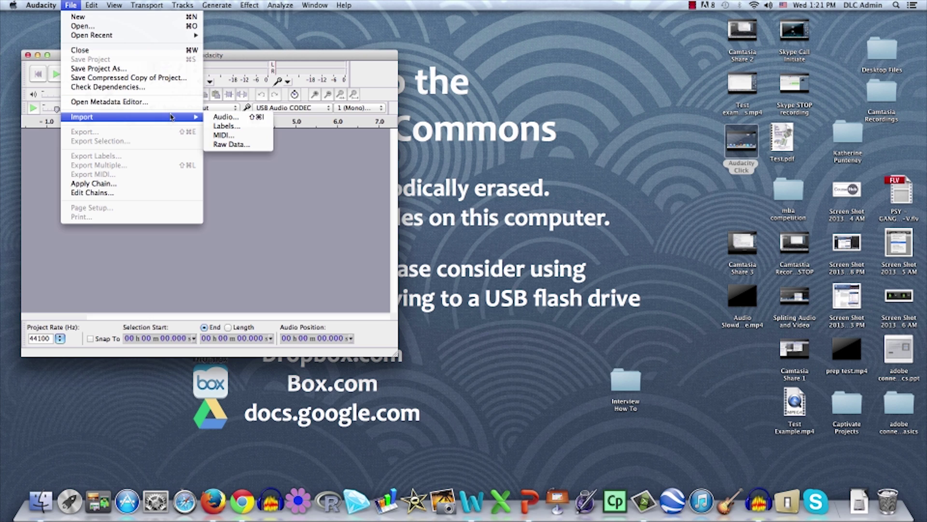
pyautogui.click(228, 118)
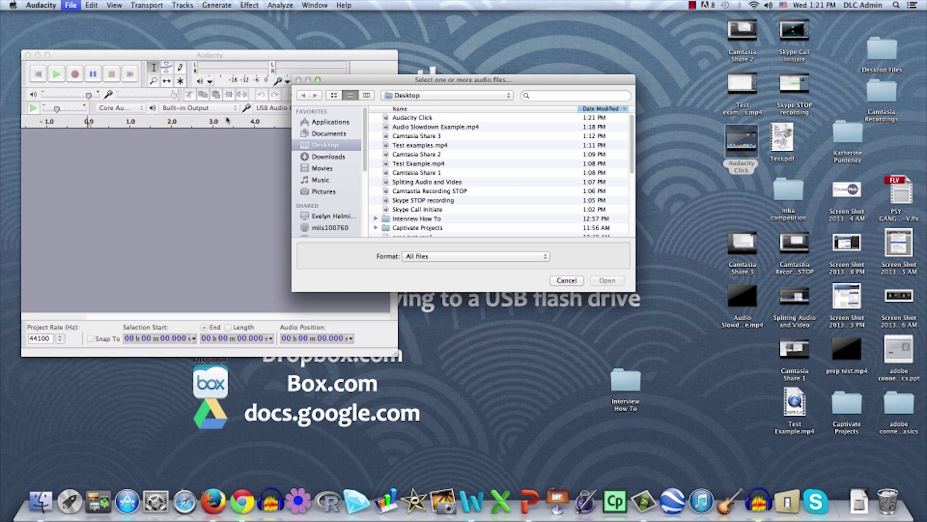
pyautogui.click(448, 128)
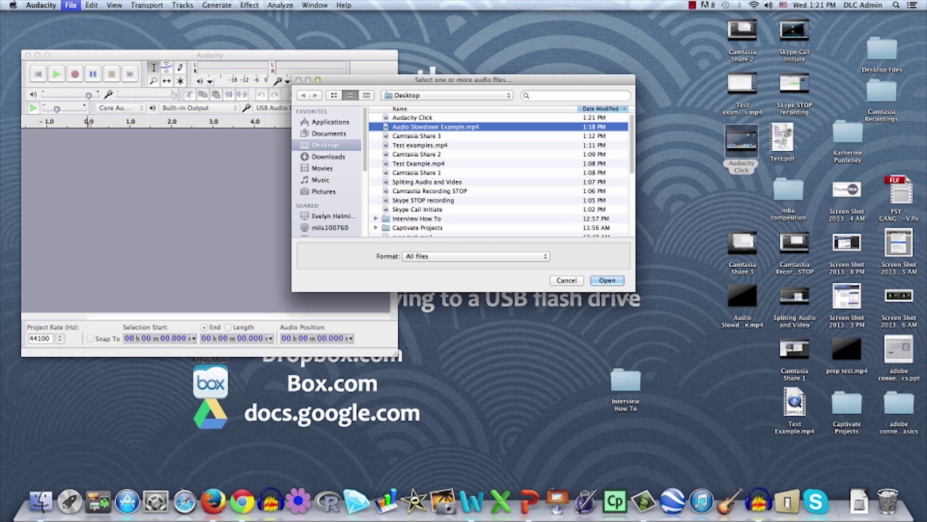
pyautogui.click(612, 283)
pyautogui.click(609, 280)
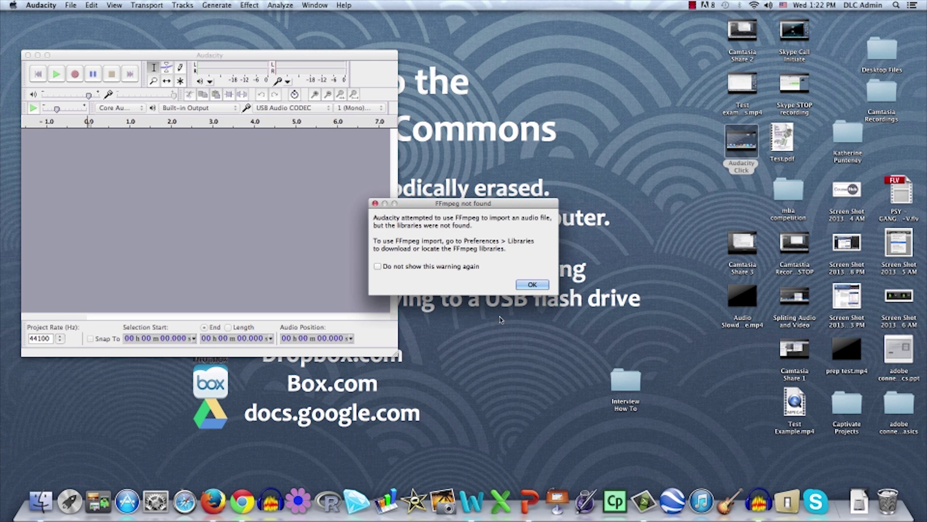
pyautogui.click(534, 285)
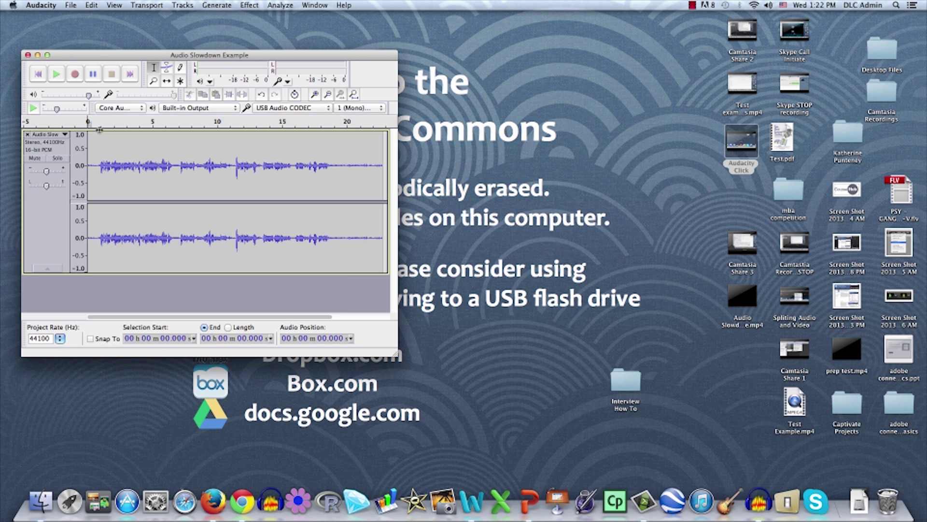
pyautogui.click(55, 75)
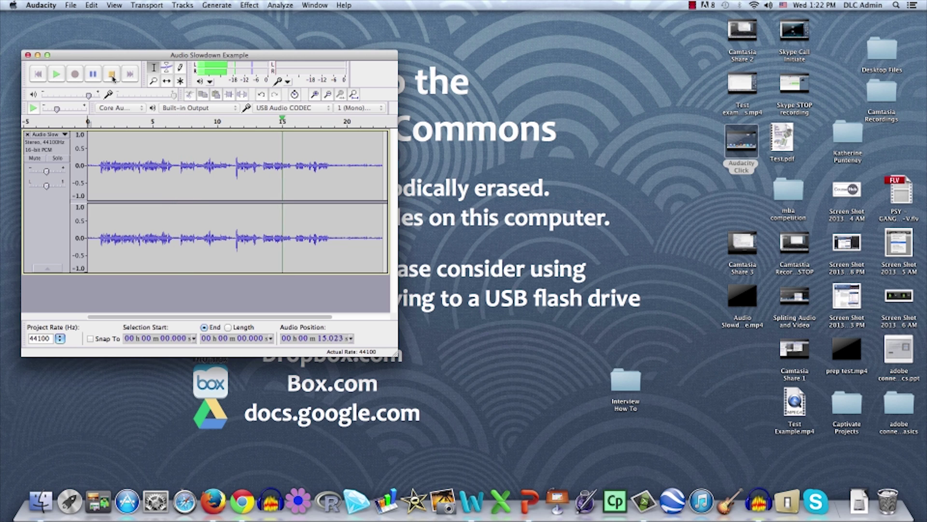
pyautogui.click(112, 75)
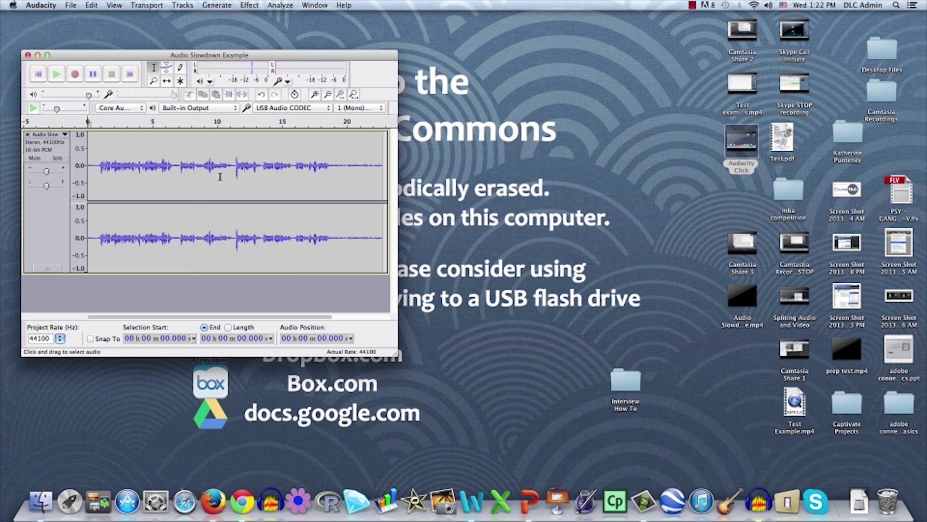
pyautogui.click(250, 6)
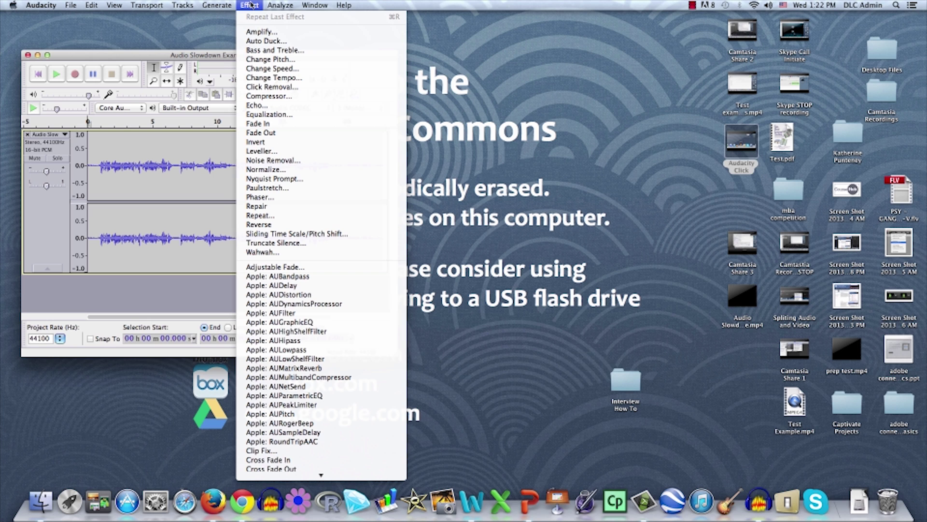
# - Apply Change Speed at -20 percent, then play back the slowed track to preview it
pyautogui.click(300, 71)
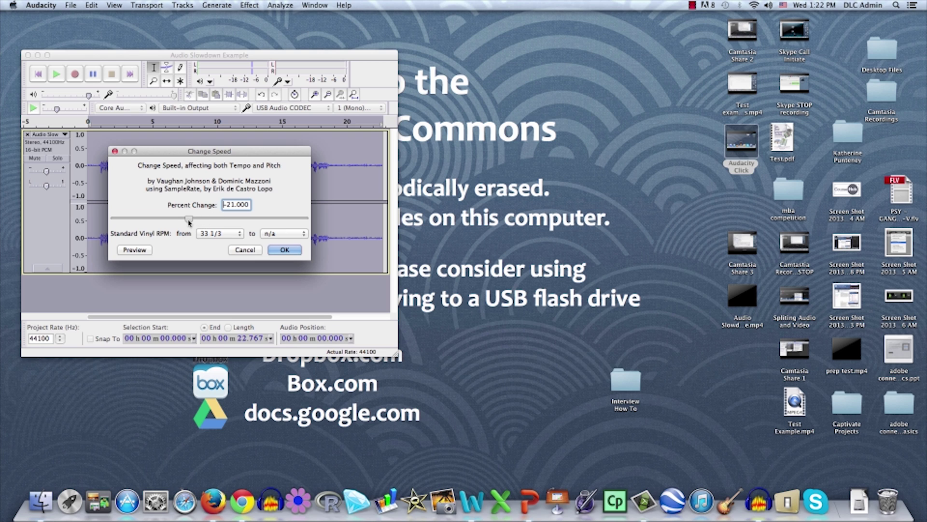
pyautogui.click(289, 251)
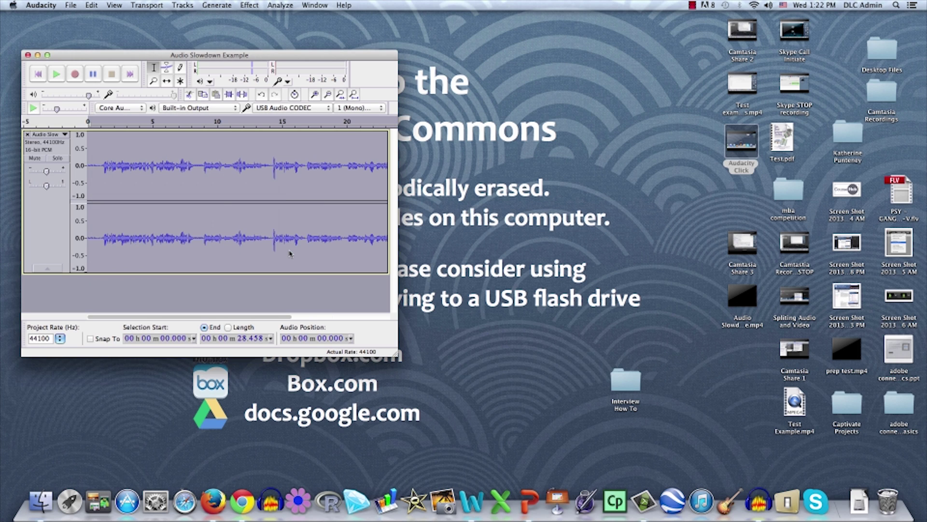
pyautogui.click(57, 75)
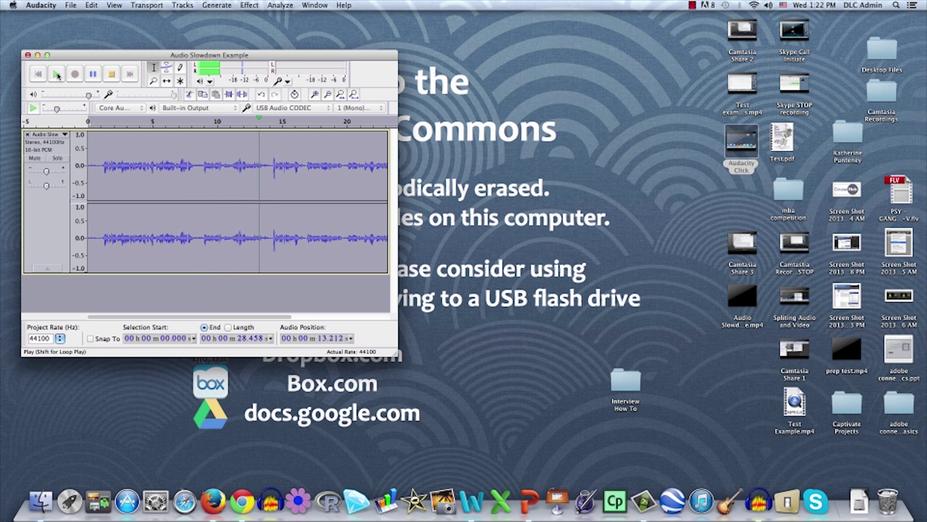
pyautogui.click(112, 75)
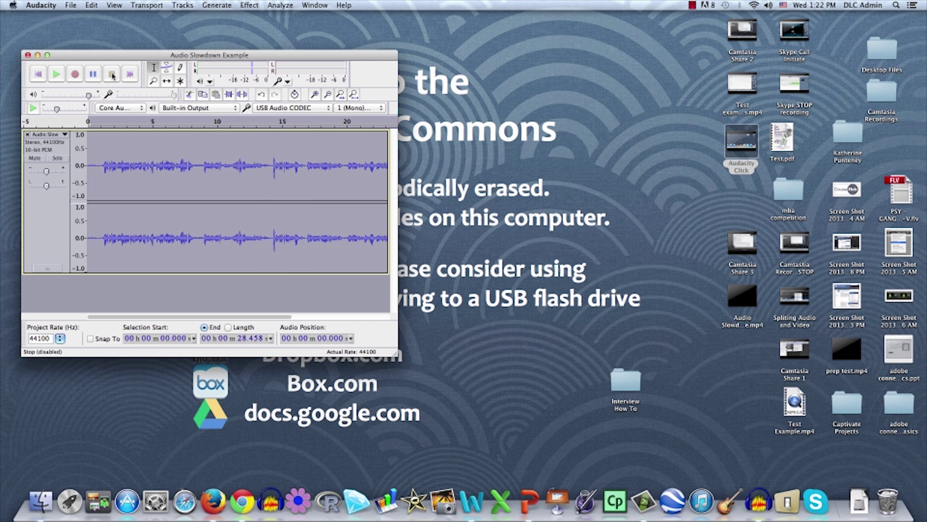